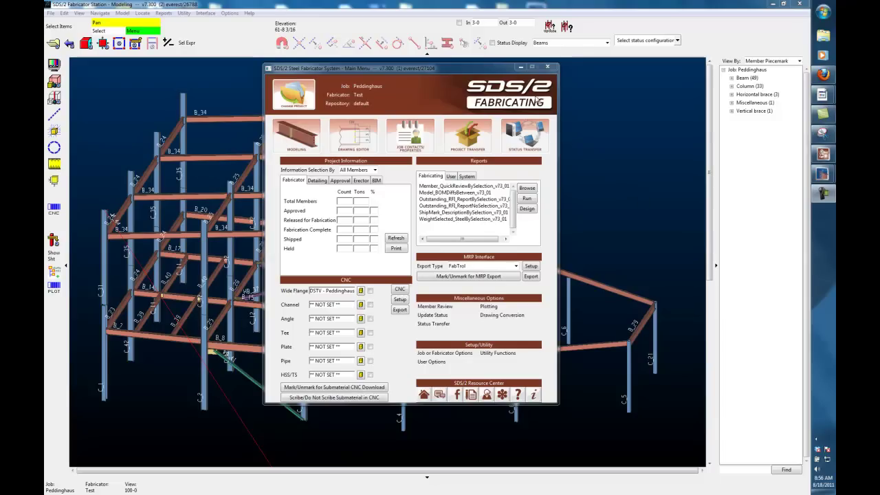
Bring the Peddinghaus job's 3-D Modeling window in front of the main menu.
{"action": "left_click", "coordinate": [214, 91]}
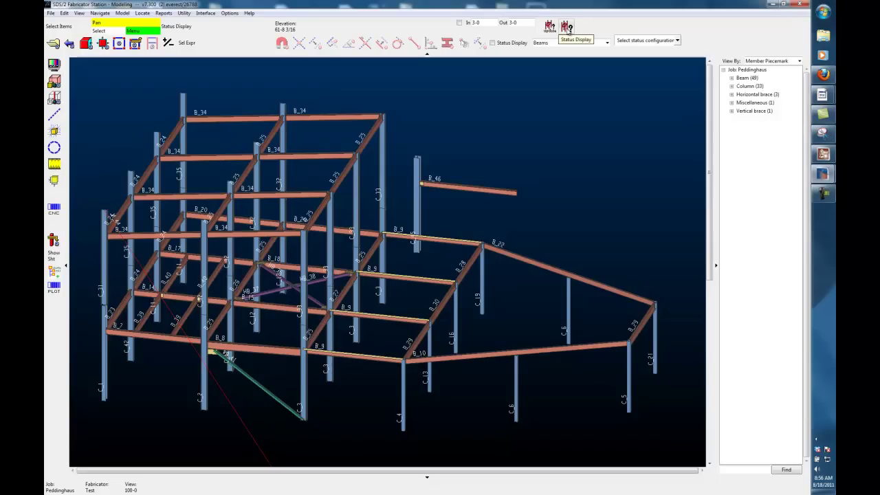
Add a status condition coloring members Released for fabrication 8/16/2011–8/20/2011 in cyan.
{"action": "left_click", "coordinate": [566, 29]}
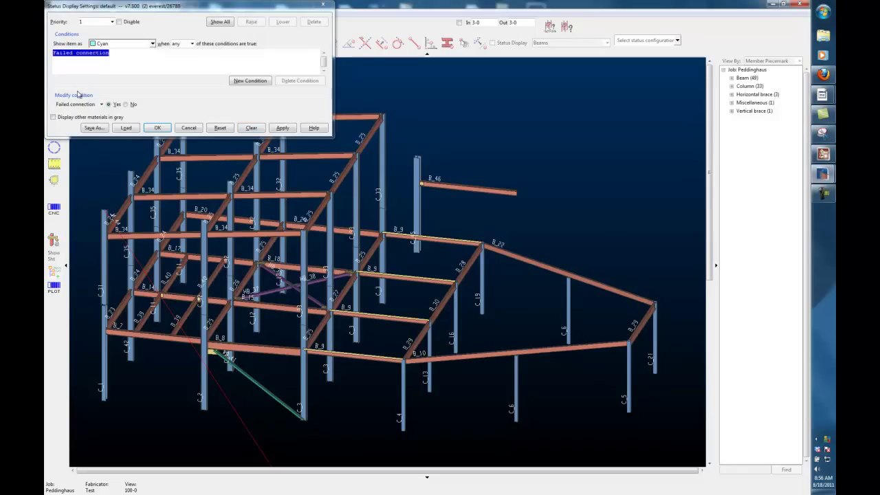
{"action": "left_click", "coordinate": [81, 103]}
{"action": "mouse_move", "coordinate": [81, 138]}
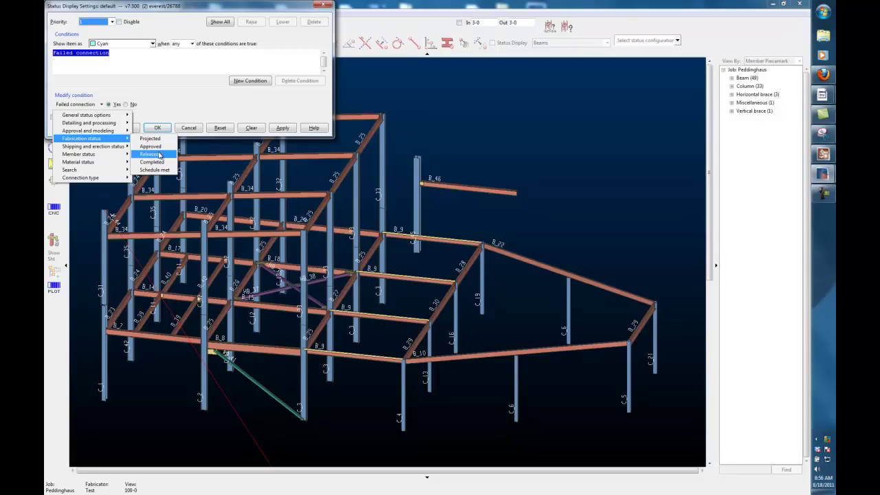
{"action": "left_click", "coordinate": [149, 154]}
{"action": "left_click_drag", "start_coordinate": [179, 104], "coordinate": [133, 105]}
{"action": "type", "text": "8/"}
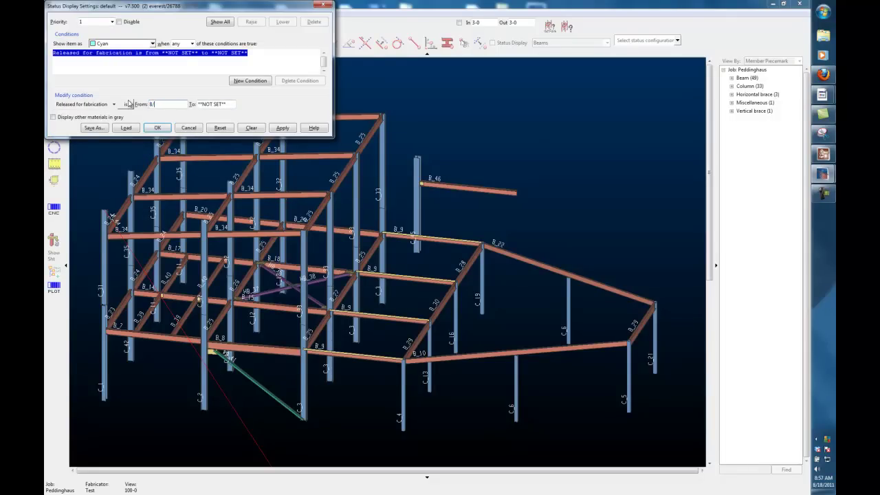
{"action": "type", "text": "16/2011"}
{"action": "key", "text": "Tab"}
{"action": "type", "text": "8/"}
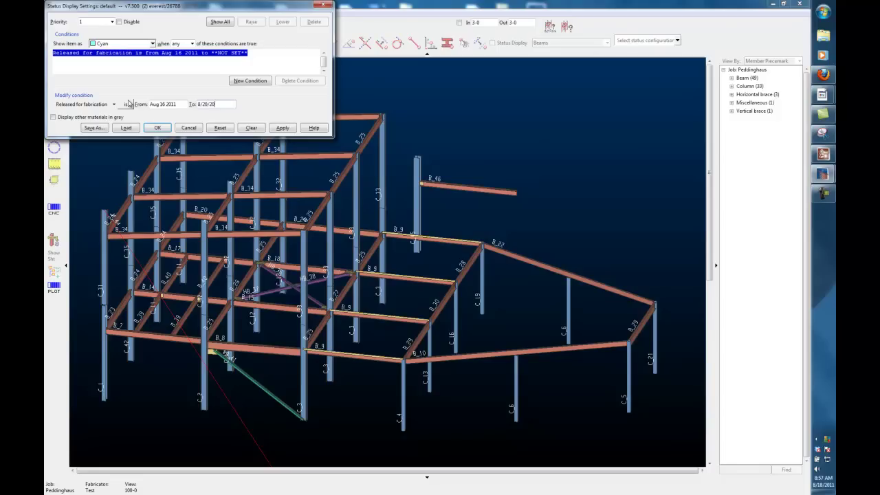
{"action": "type", "text": "20/2011"}
{"action": "key", "text": "Tab"}
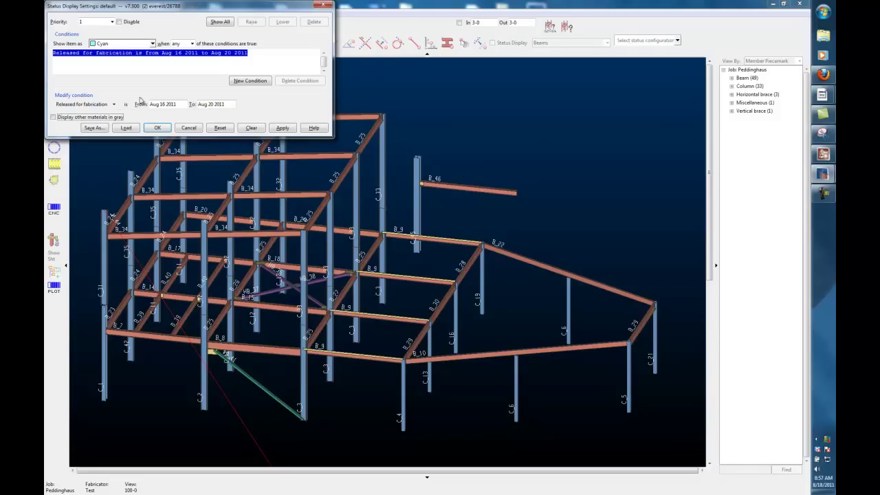
{"action": "left_click", "coordinate": [282, 128]}
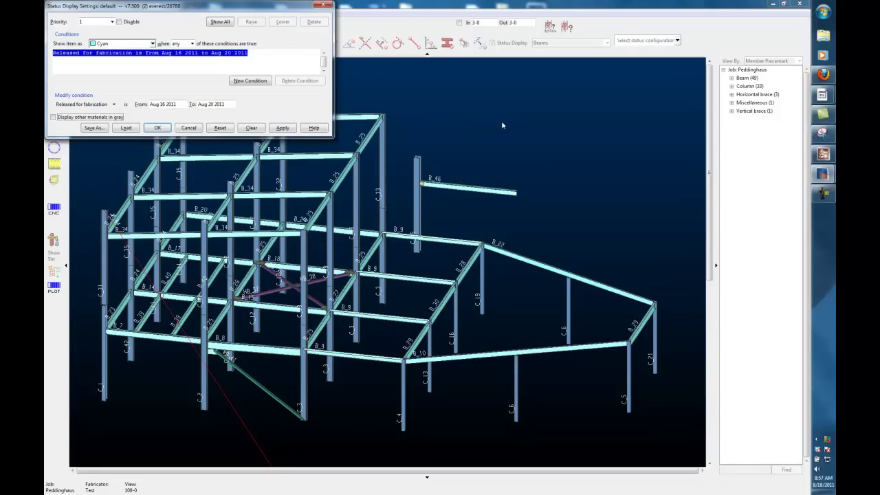
{"action": "left_click", "coordinate": [158, 128]}
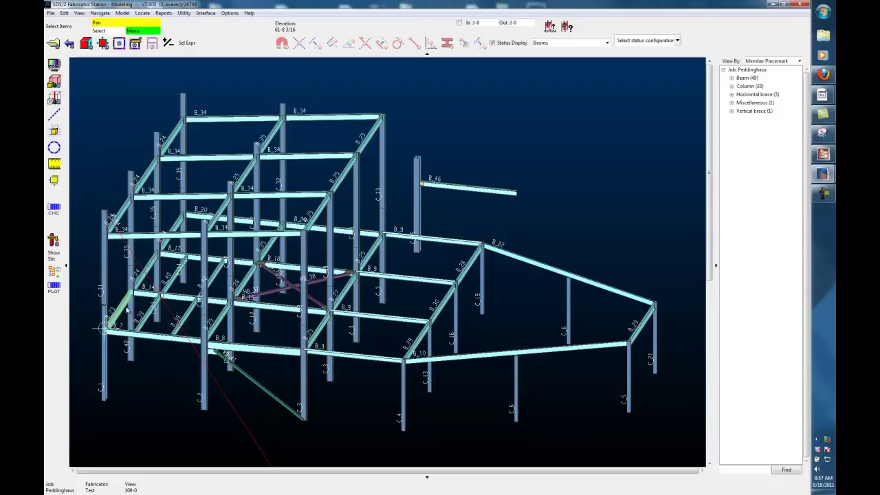
Select beams B_7 and B_14 plus braces B_40, B_39, B_25 and the adjacent diagonal brace.
{"action": "left_click", "coordinate": [121, 332]}
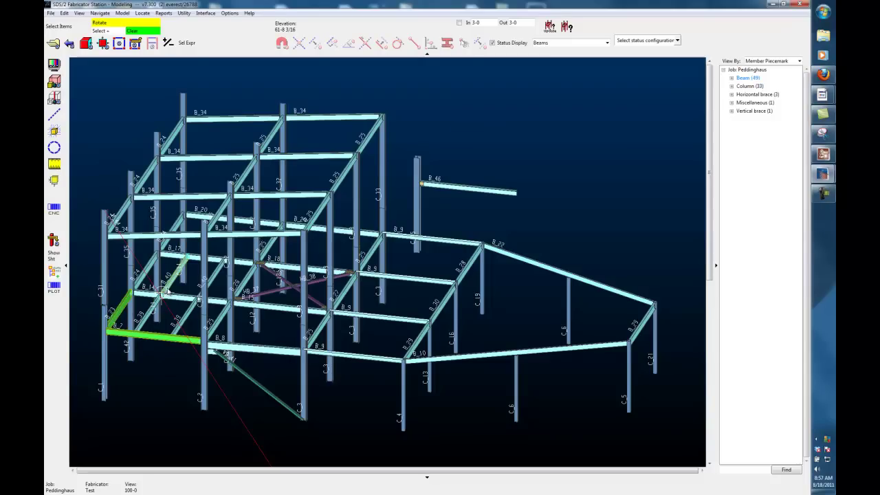
{"action": "left_click", "coordinate": [172, 290]}
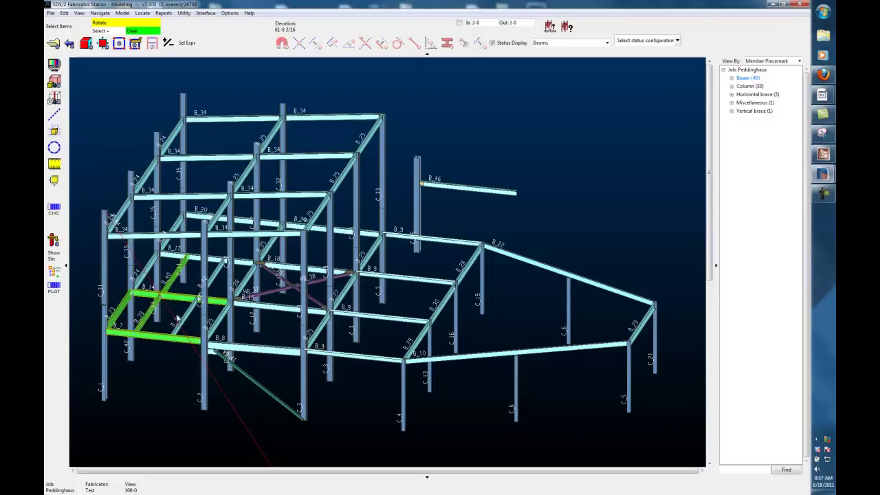
{"action": "left_click", "coordinate": [178, 318]}
{"action": "left_click", "coordinate": [224, 320]}
{"action": "left_click", "coordinate": [218, 274]}
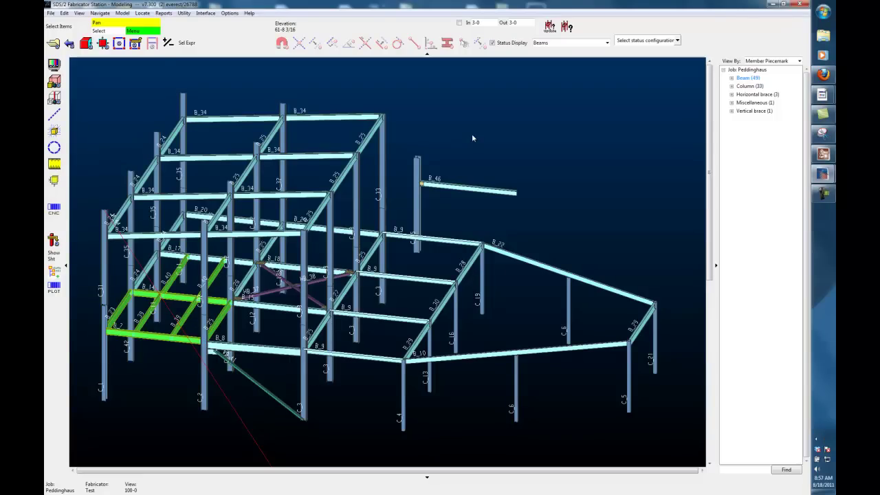
Mark the selected members Fabrication completed on Aug 18 2011 and confirm the update.
{"action": "left_click", "coordinate": [550, 26]}
{"action": "left_click", "coordinate": [348, 157]}
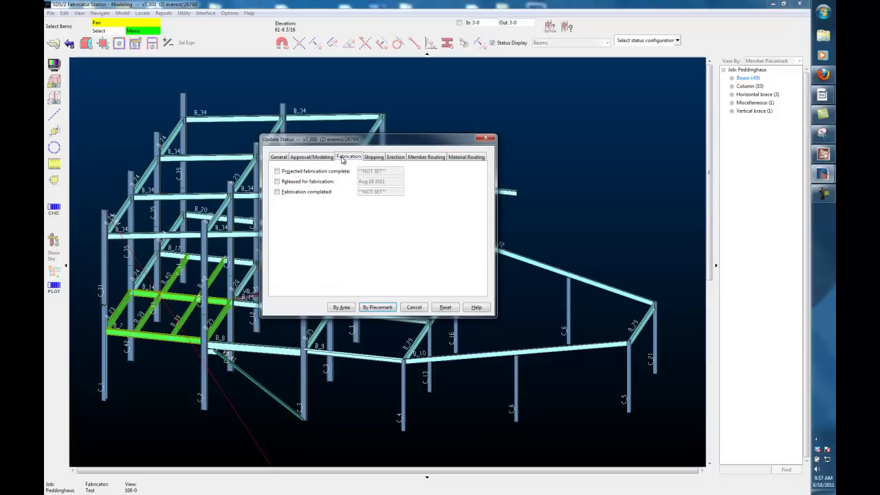
{"action": "left_click", "coordinate": [292, 194]}
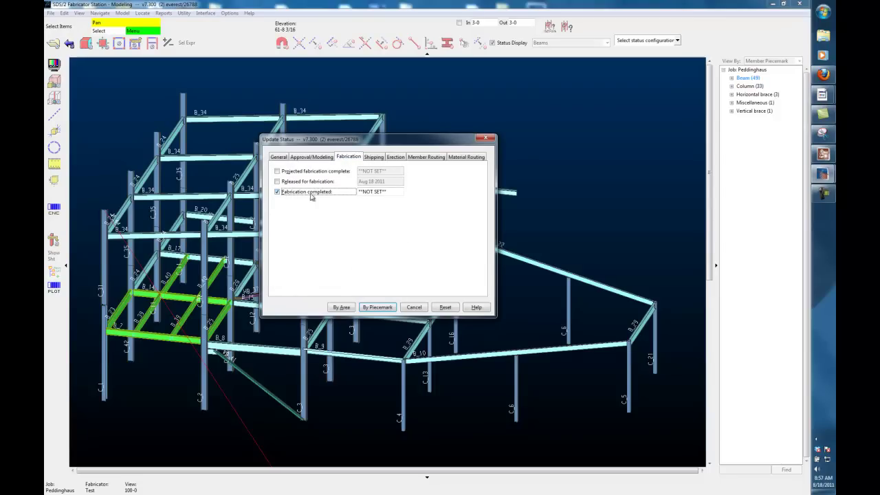
{"action": "double_click", "coordinate": [376, 193]}
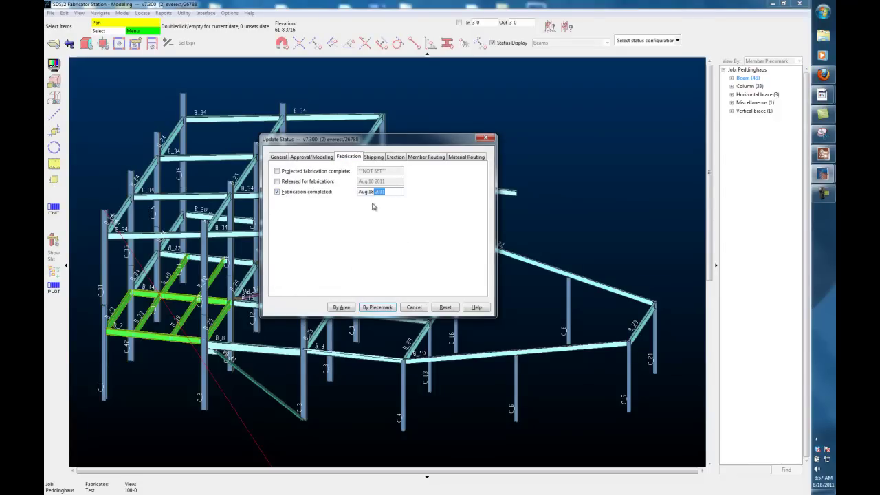
{"action": "left_click", "coordinate": [342, 308]}
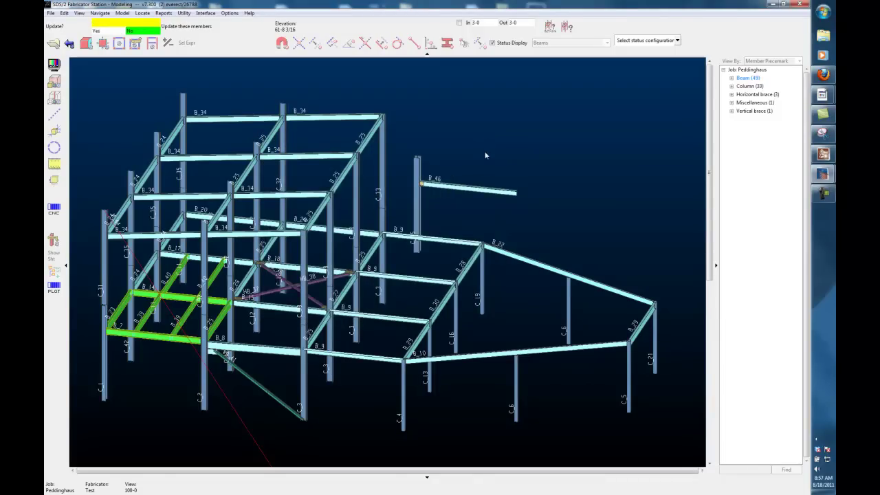
{"action": "left_click", "coordinate": [486, 147]}
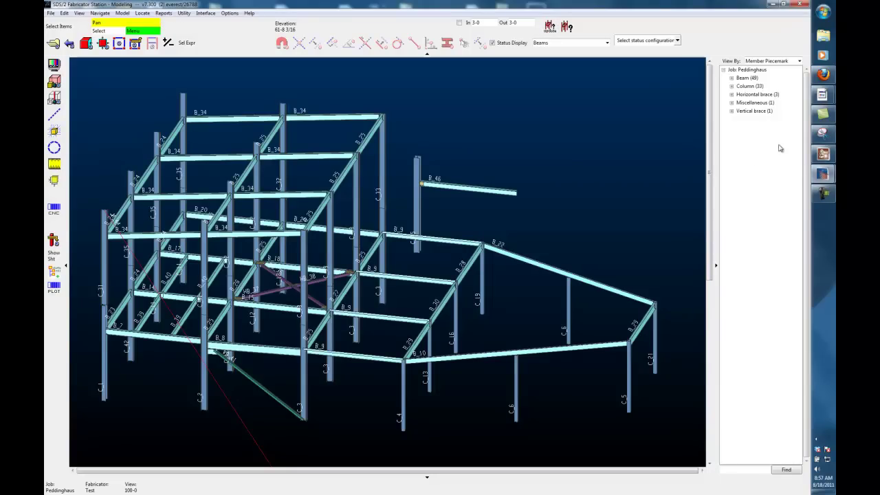
Change the priority 1 status condition to Fabrication Completed shown in Magenta, then close settings.
{"action": "left_click", "coordinate": [567, 28]}
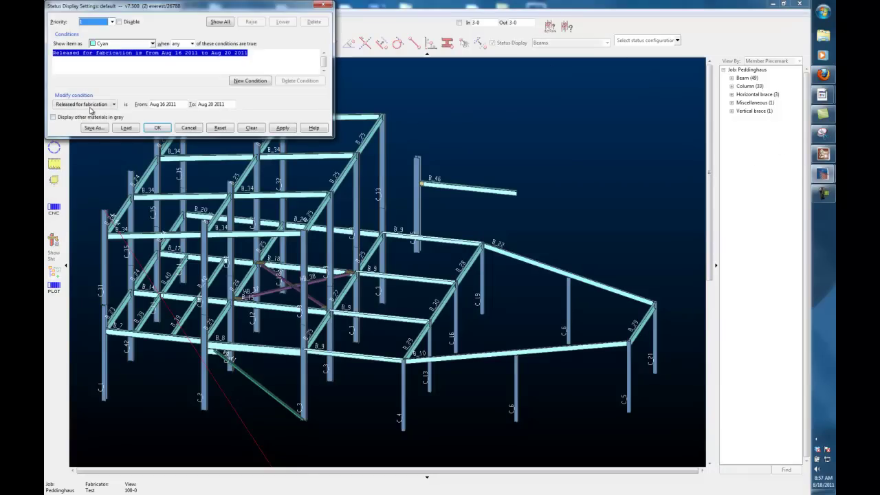
{"action": "left_click", "coordinate": [104, 23]}
{"action": "left_click", "coordinate": [100, 35]}
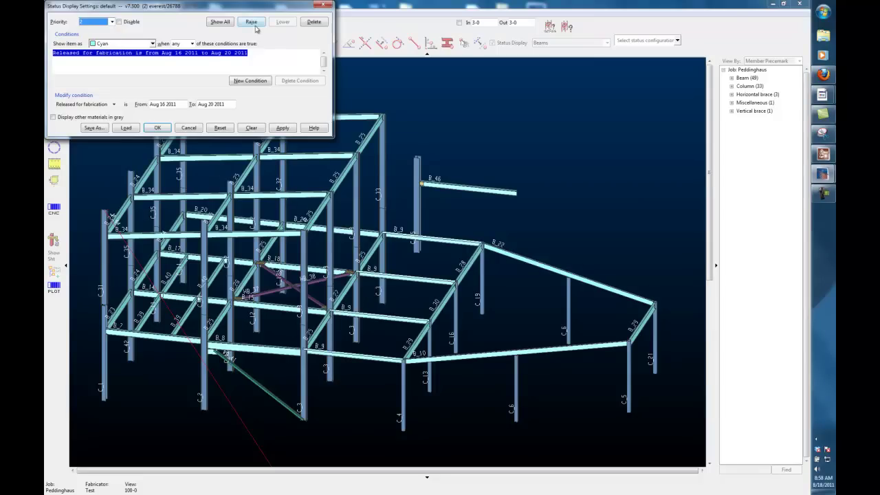
{"action": "left_click", "coordinate": [115, 42]}
{"action": "left_click", "coordinate": [109, 77]}
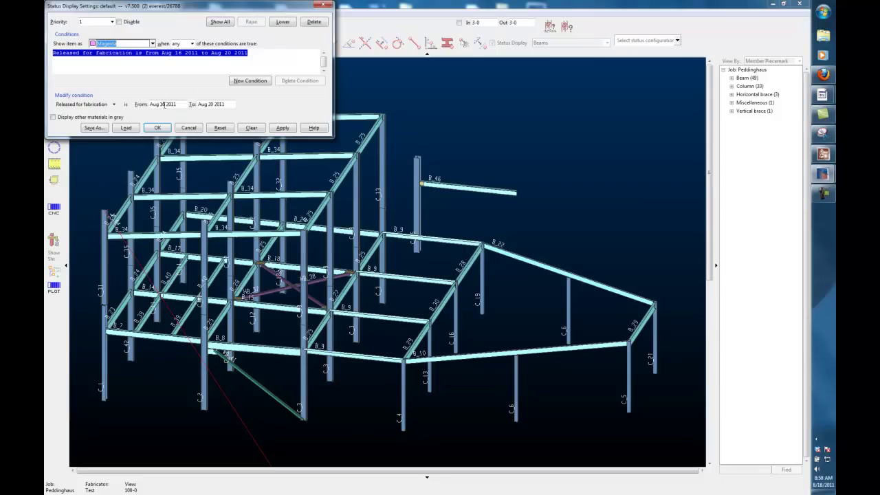
{"action": "left_click", "coordinate": [111, 105]}
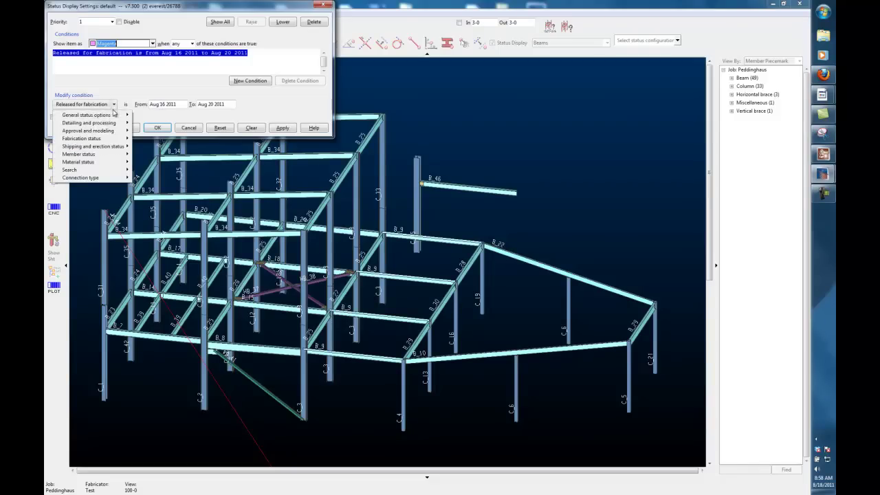
{"action": "mouse_move", "coordinate": [109, 143]}
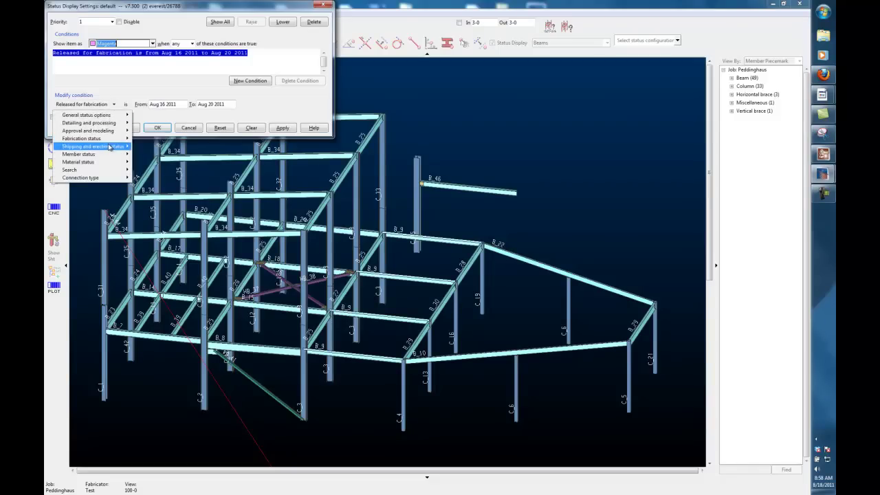
{"action": "left_click", "coordinate": [152, 161]}
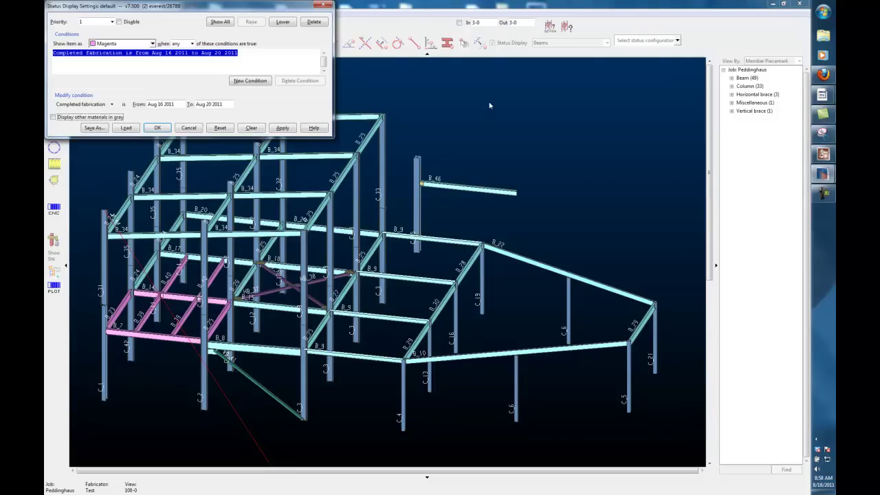
{"action": "left_click", "coordinate": [251, 128]}
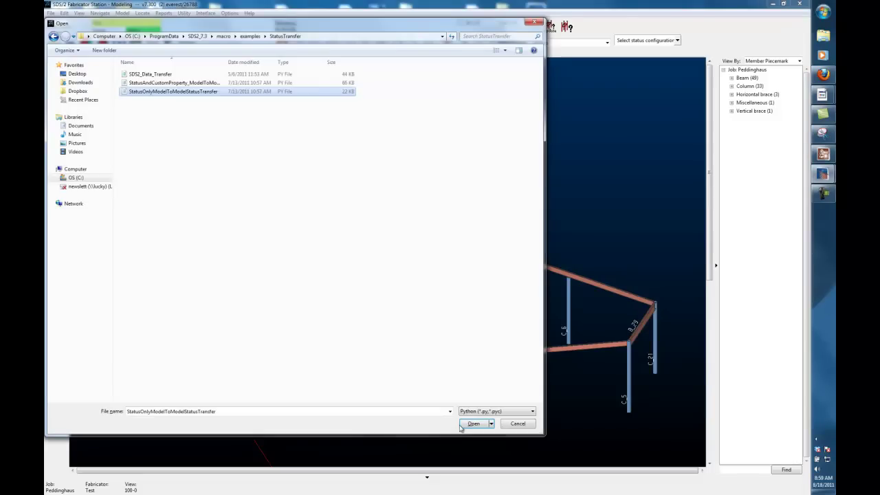
Set Status Read/Write to Write with the file name Peddinghaus.xml.
{"action": "left_click", "coordinate": [471, 423]}
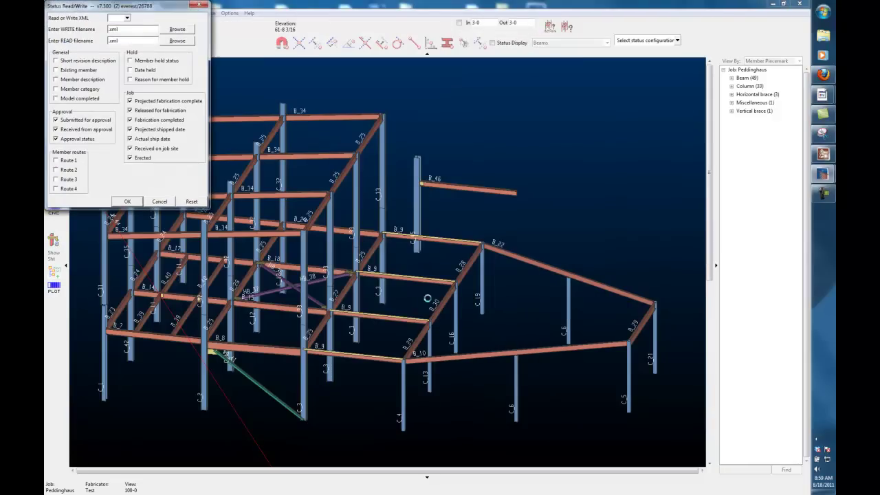
{"action": "left_click", "coordinate": [121, 18]}
{"action": "left_click", "coordinate": [121, 28]}
{"action": "left_click", "coordinate": [112, 29]}
{"action": "key", "text": "Home"}
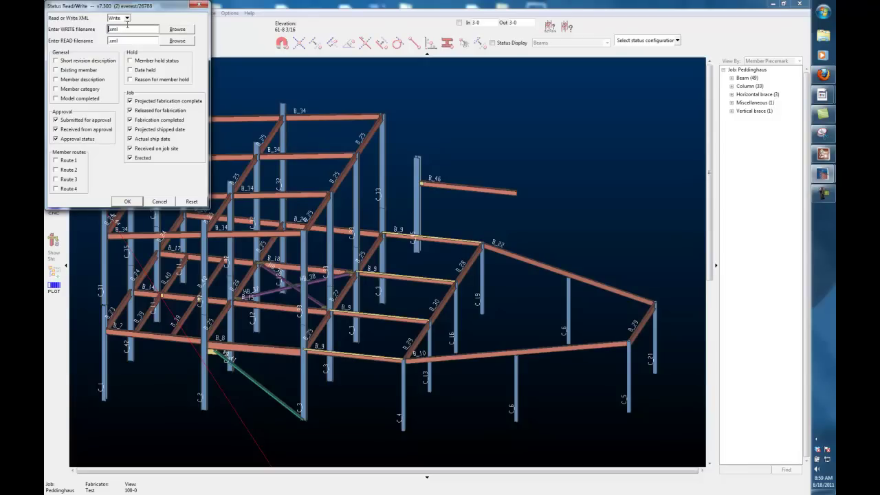
{"action": "type", "text": "Peddinghaus"}
Export only the Fabrication completed field for all members, window-selected in the model.
{"action": "left_click", "coordinate": [129, 102]}
{"action": "left_click", "coordinate": [129, 129]}
{"action": "left_click", "coordinate": [129, 139]}
{"action": "left_click", "coordinate": [130, 148]}
{"action": "left_click", "coordinate": [128, 201]}
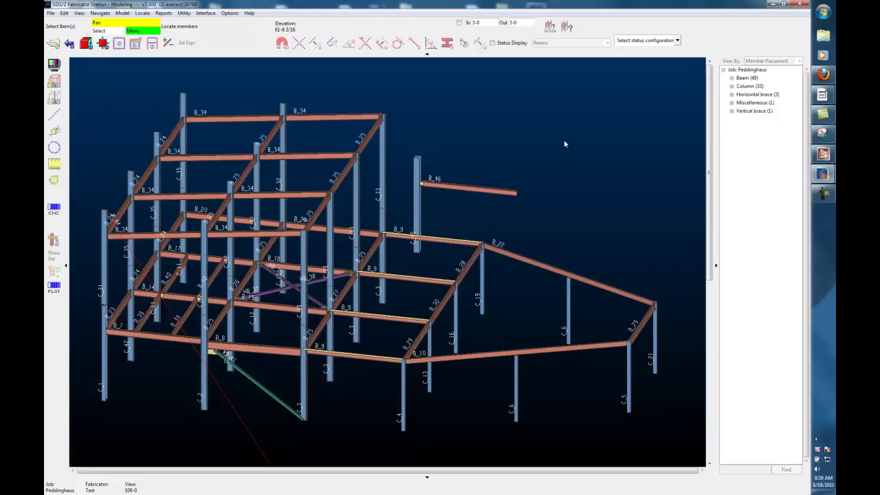
{"action": "left_click_drag", "start_coordinate": [688, 76], "coordinate": [92, 442]}
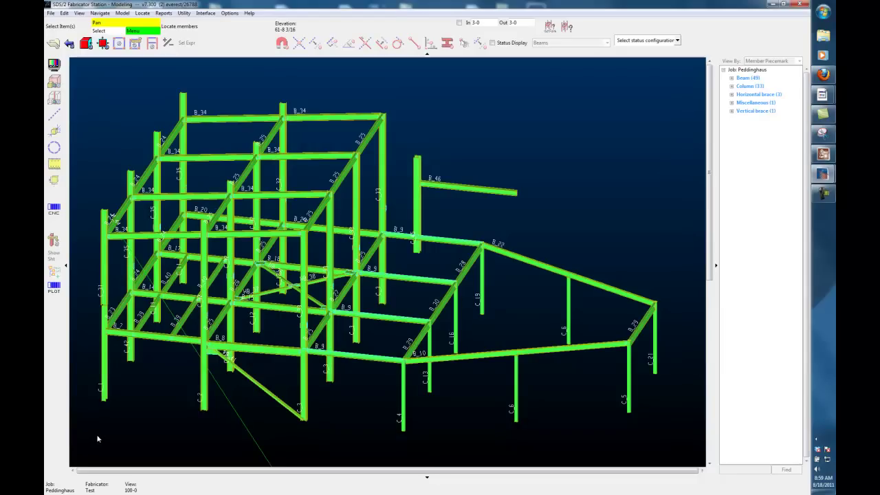
{"action": "right_click", "coordinate": [98, 433]}
Confirm the export selection, then open the XMLTransfer job's model in SDS/2 Detailing.
{"action": "left_click", "coordinate": [127, 441]}
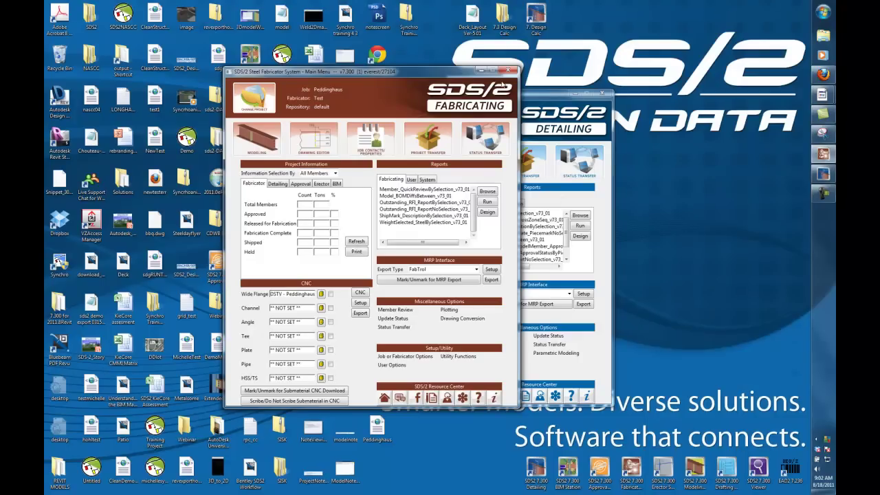
{"action": "left_click", "coordinate": [482, 70]}
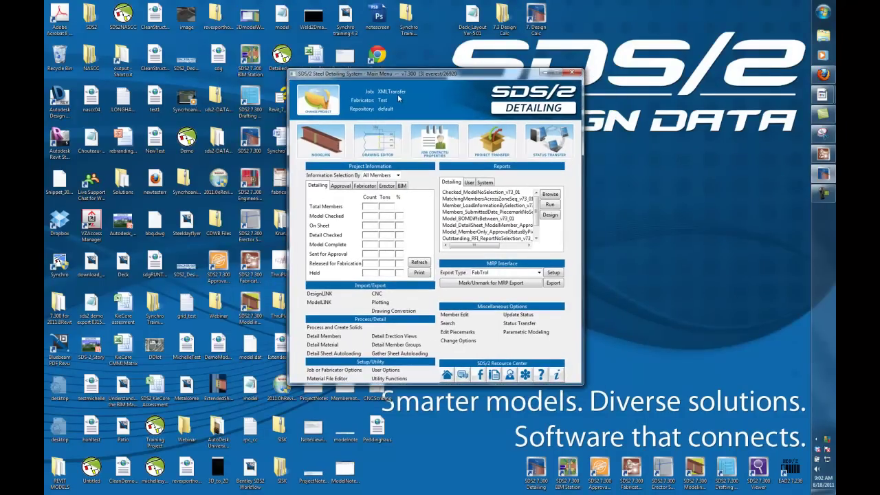
{"action": "left_click", "coordinate": [338, 138]}
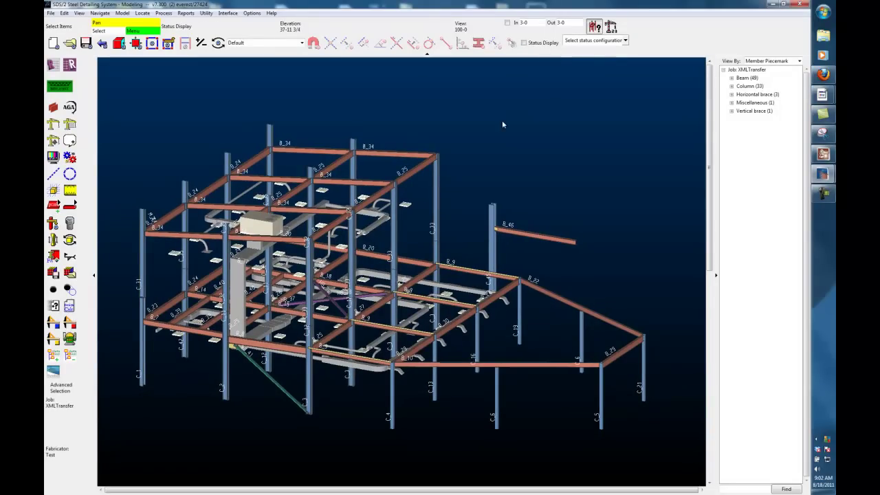
Begin a status condition based on Fabrication Completed, editing its From date.
{"action": "left_click", "coordinate": [218, 43]}
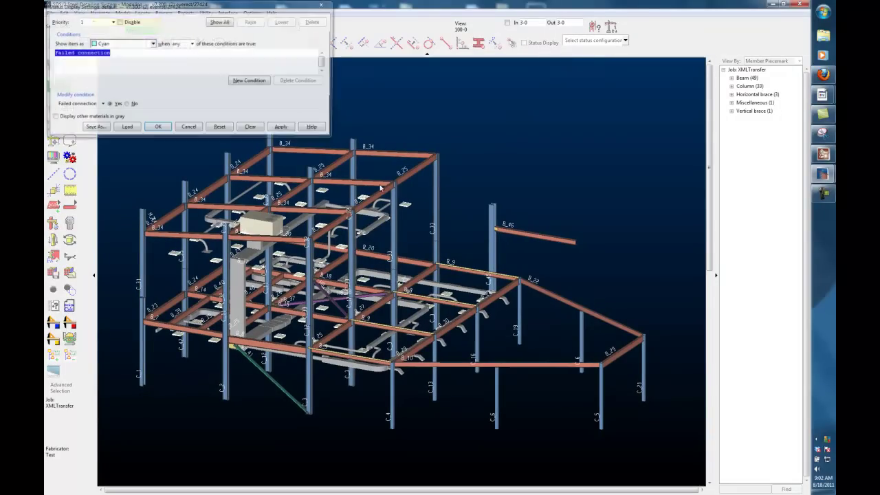
{"action": "left_click", "coordinate": [93, 105]}
{"action": "mouse_move", "coordinate": [124, 138]}
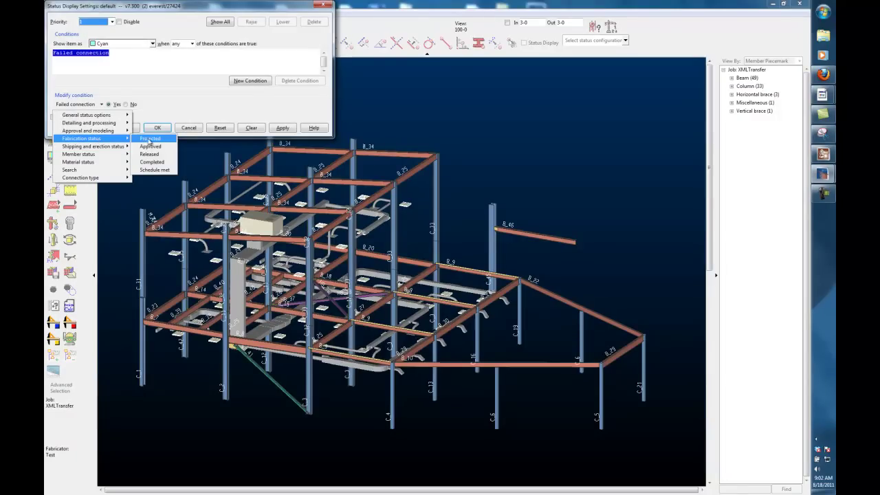
{"action": "left_click", "coordinate": [154, 162]}
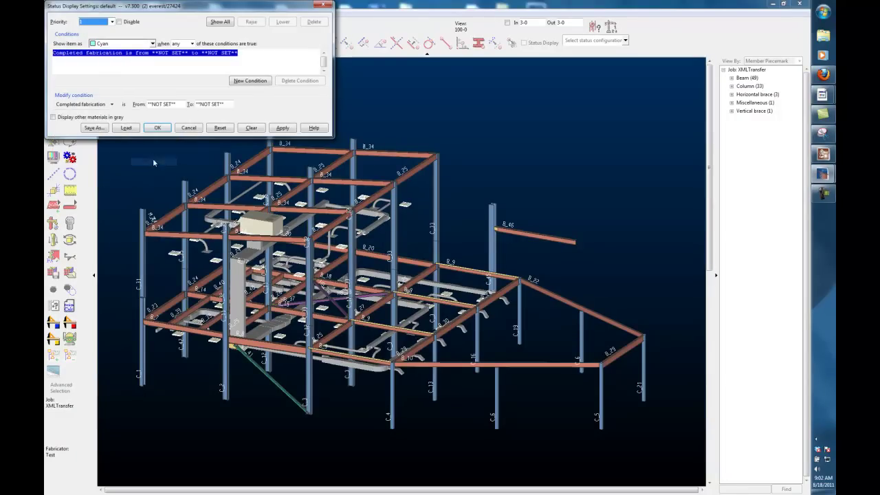
{"action": "double_click", "coordinate": [167, 105]}
{"action": "left_click_drag", "start_coordinate": [185, 104], "coordinate": [146, 104]}
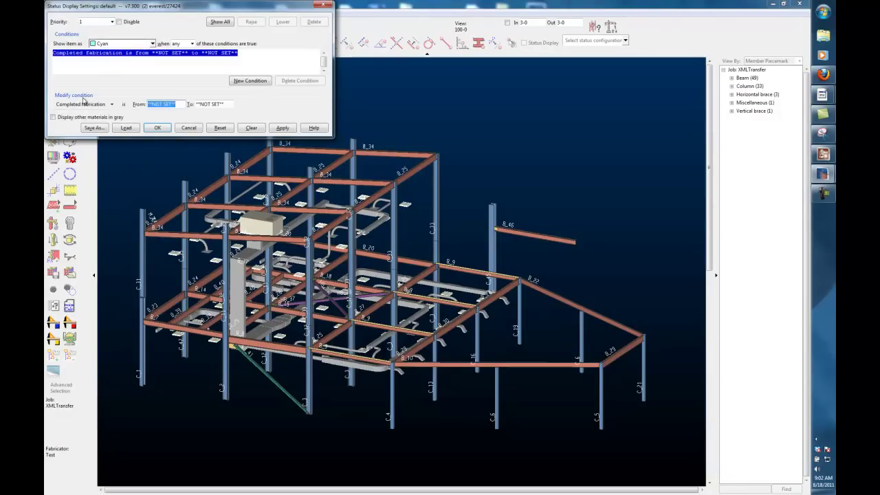
{"action": "type", "text": "8"}
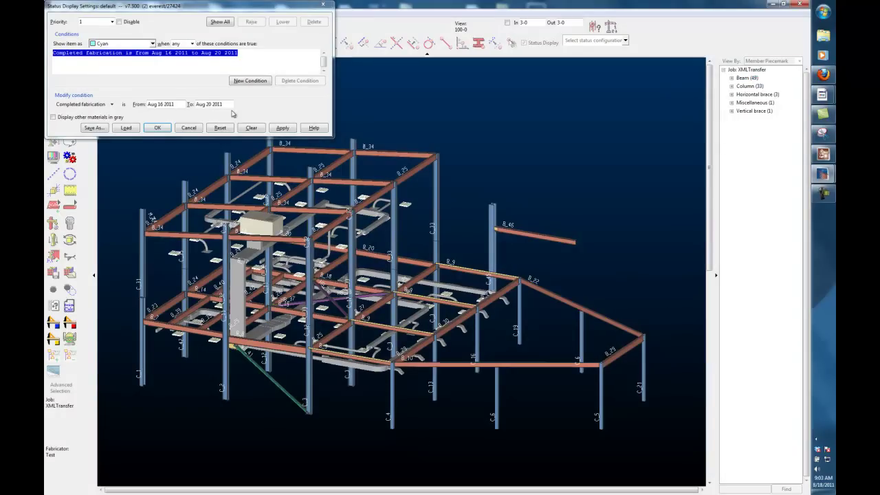
Switch the condition to Released for fabrication, 8/16/2011 to 8/20/2011, and apply it.
{"action": "left_click", "coordinate": [111, 104]}
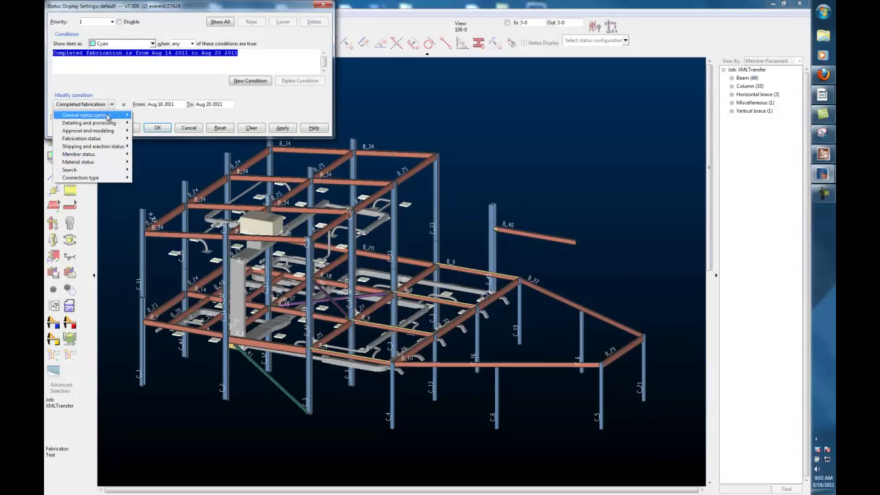
{"action": "mouse_move", "coordinate": [111, 140]}
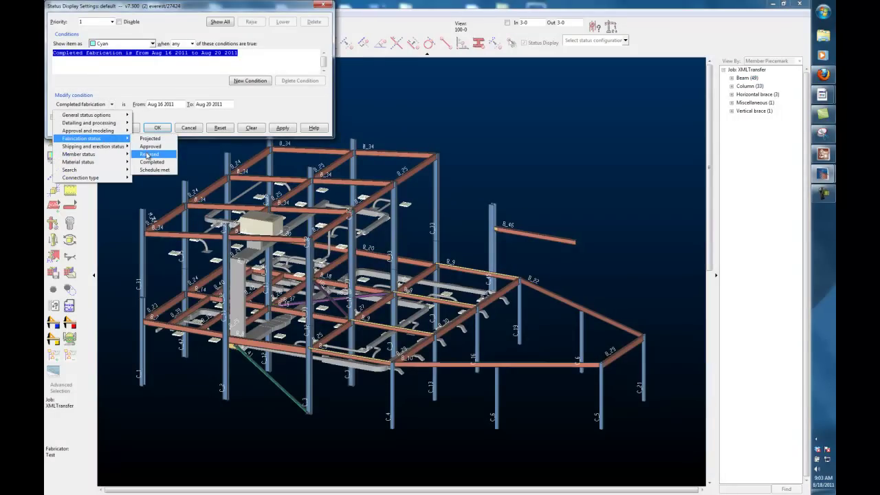
{"action": "left_click", "coordinate": [149, 154]}
{"action": "left_click", "coordinate": [170, 106]}
{"action": "type", "text": "8/16/2011"}
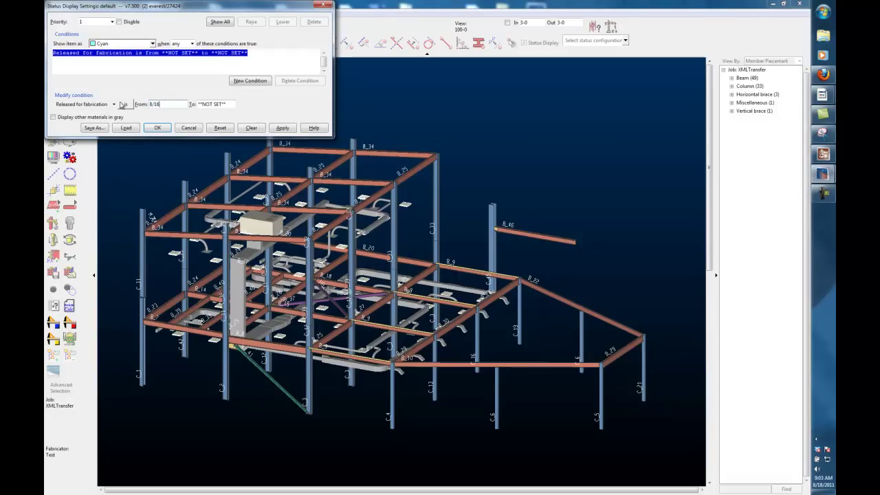
{"action": "key", "text": "Tab"}
{"action": "type", "text": "8/20/2011"}
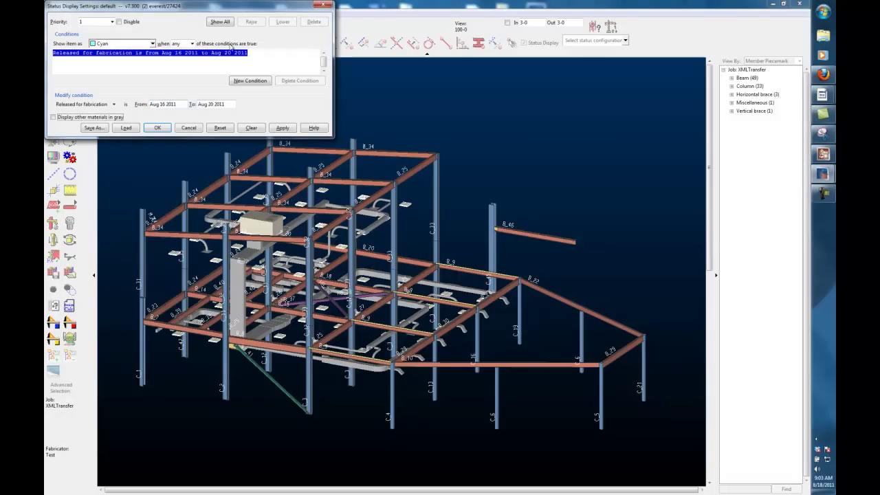
{"action": "left_click", "coordinate": [285, 130]}
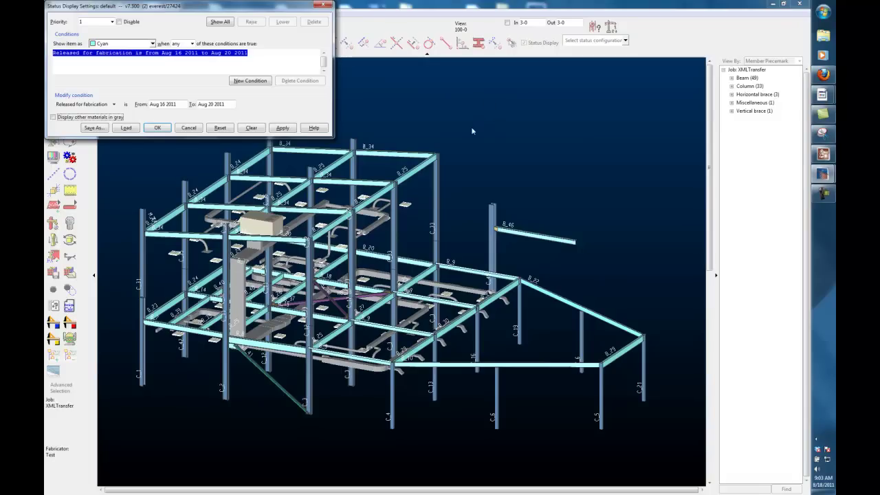
{"action": "left_click", "coordinate": [188, 128]}
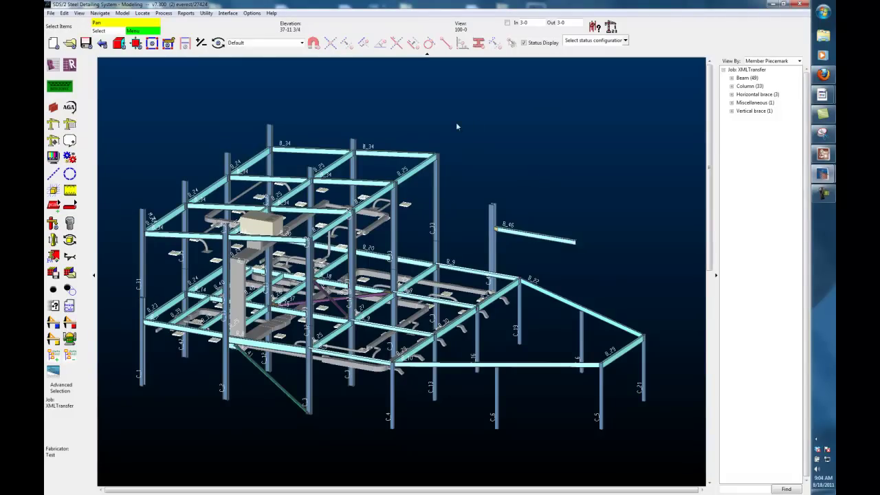
Run the StatusOnlyModelToModelStatusTransfer example macro.
{"action": "key", "text": "ctrl+o"}
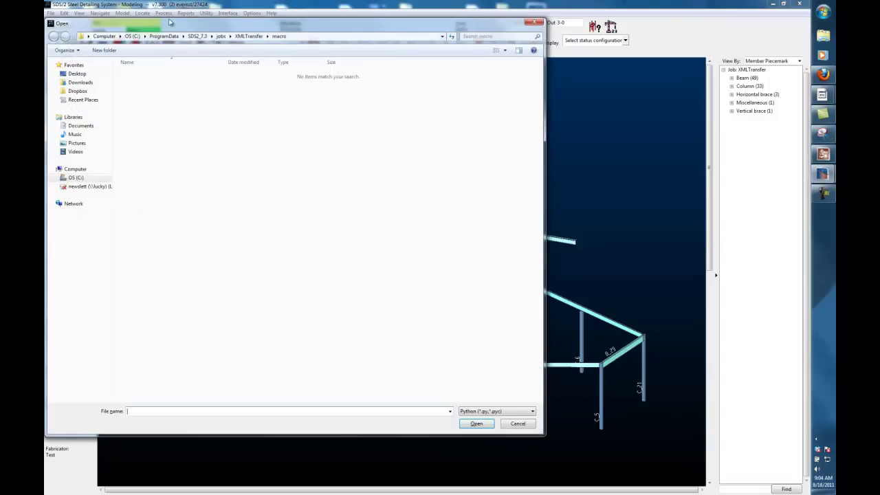
{"action": "left_click", "coordinate": [205, 38]}
{"action": "left_click", "coordinate": [158, 93]}
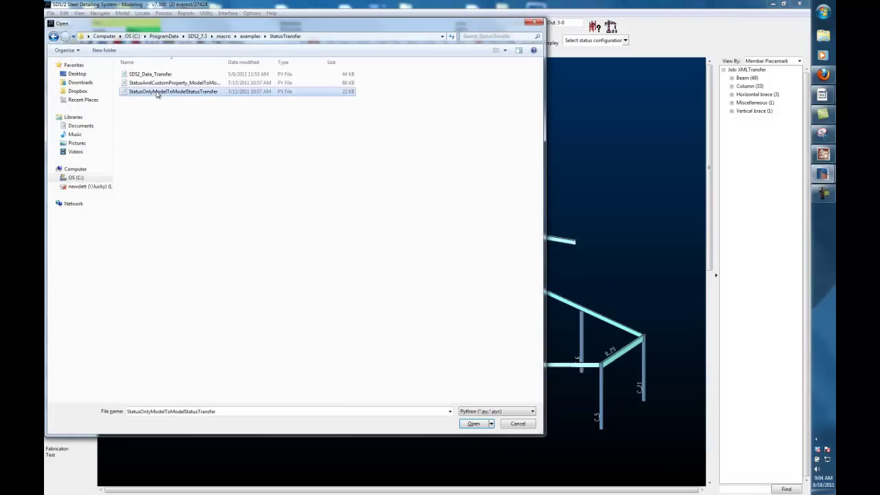
{"action": "left_click", "coordinate": [474, 423]}
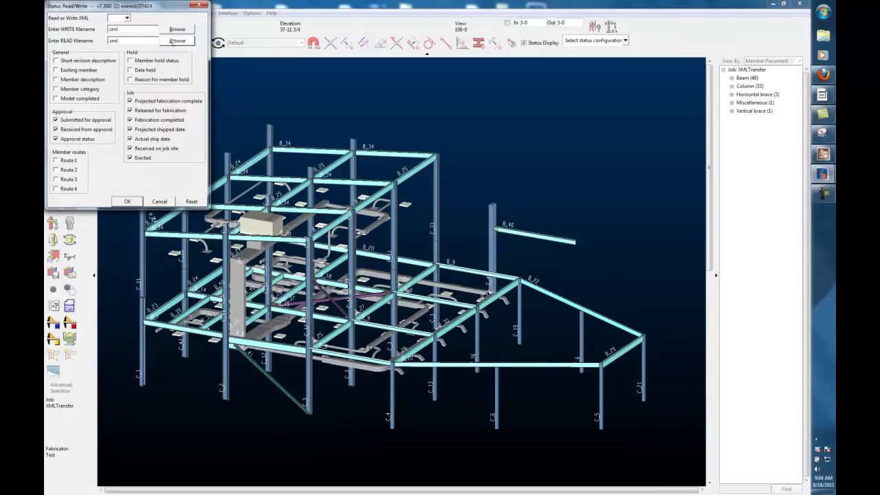
Set the transfer to Read from Peddinghaus.xml on the Desktop and start the import.
{"action": "left_click", "coordinate": [127, 18]}
{"action": "left_click", "coordinate": [125, 31]}
{"action": "left_click", "coordinate": [172, 41]}
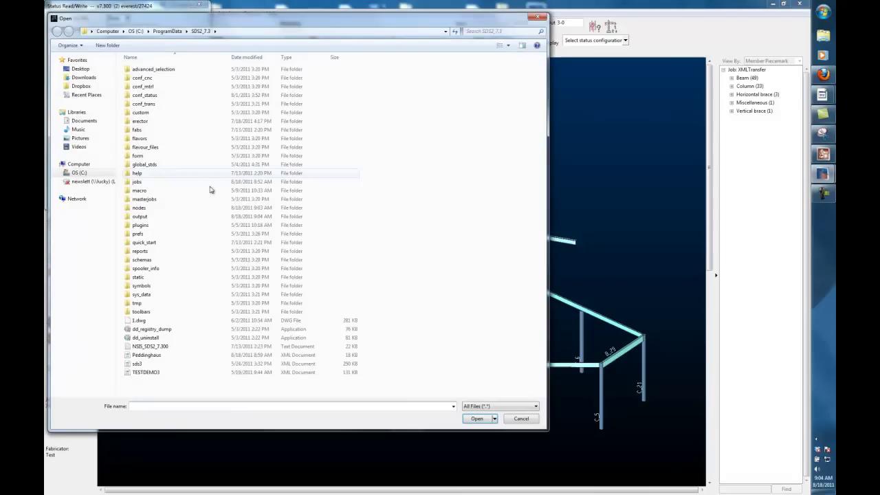
{"action": "left_click", "coordinate": [80, 69]}
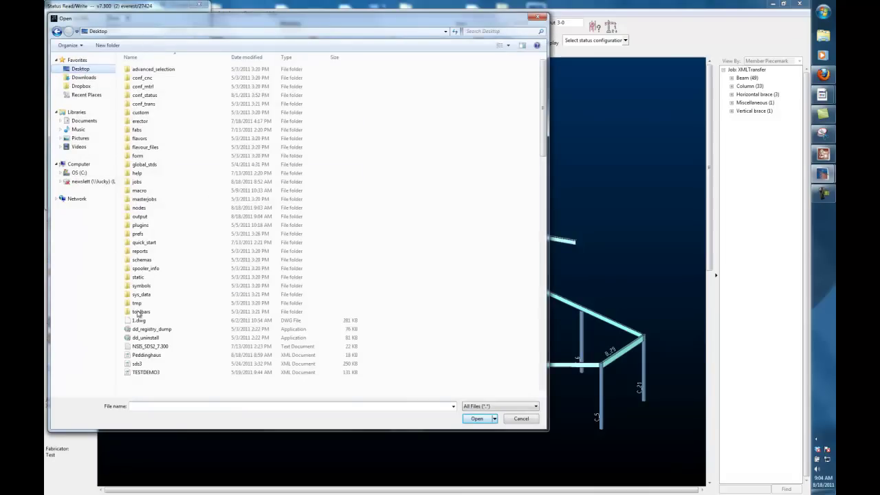
{"action": "left_click", "coordinate": [178, 406]}
{"action": "type", "text": "peddi"}
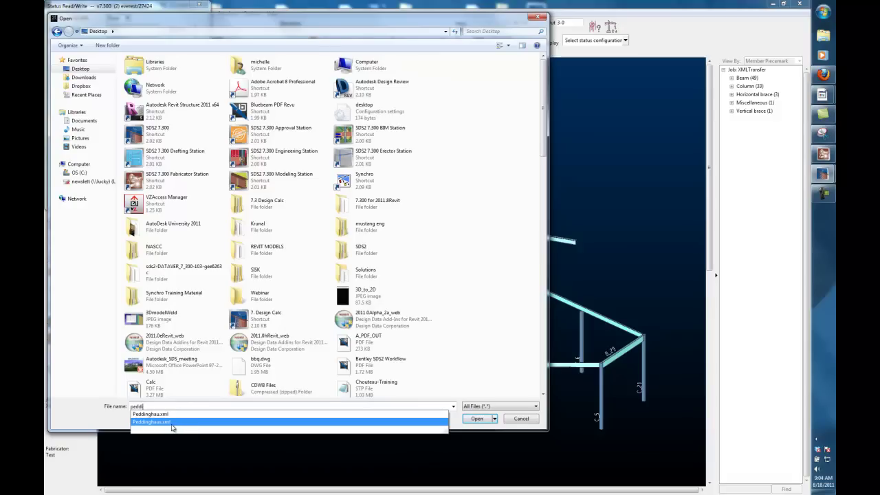
{"action": "left_click", "coordinate": [172, 426]}
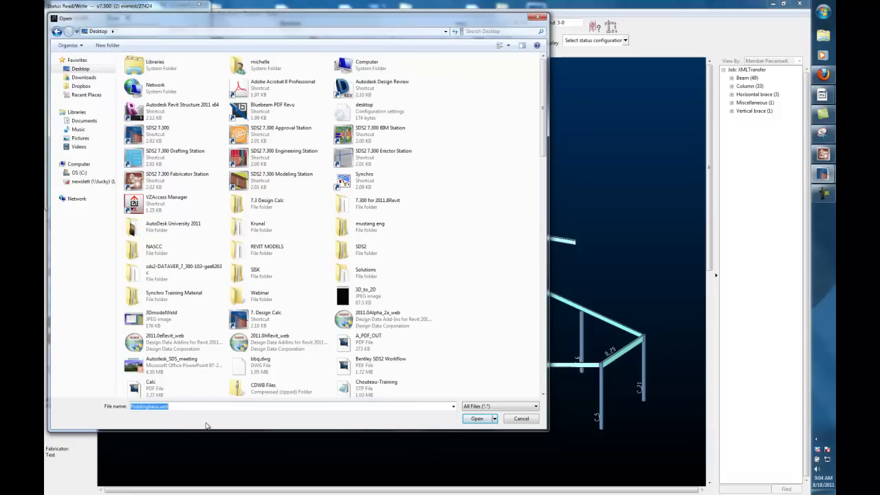
{"action": "left_click", "coordinate": [476, 418]}
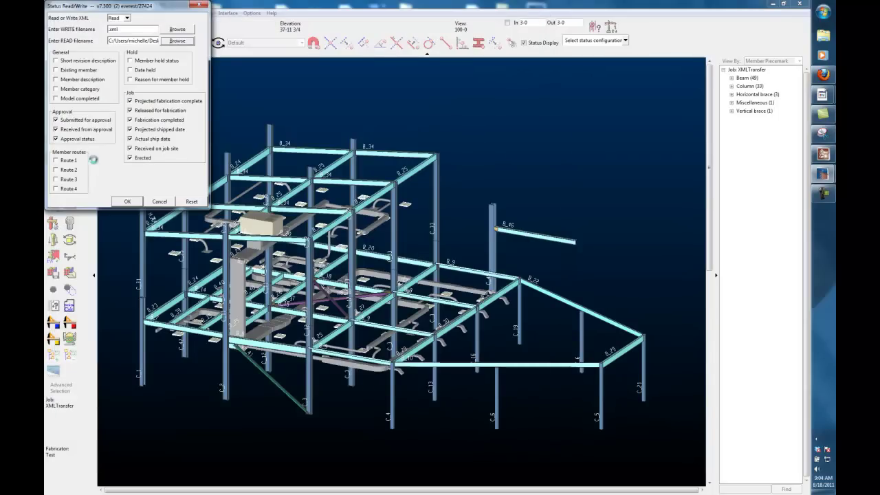
{"action": "left_click", "coordinate": [127, 202]}
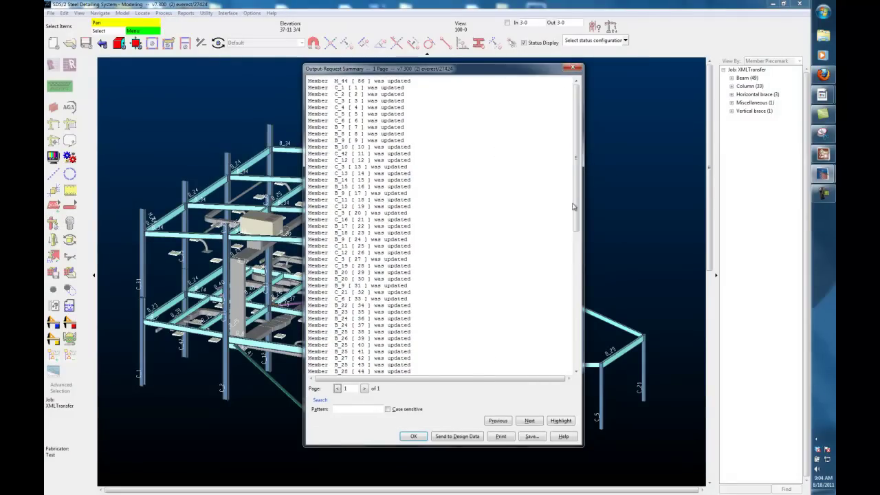
Review the summary of updated members and close it.
{"action": "left_click_drag", "start_coordinate": [576, 204], "coordinate": [590, 356]}
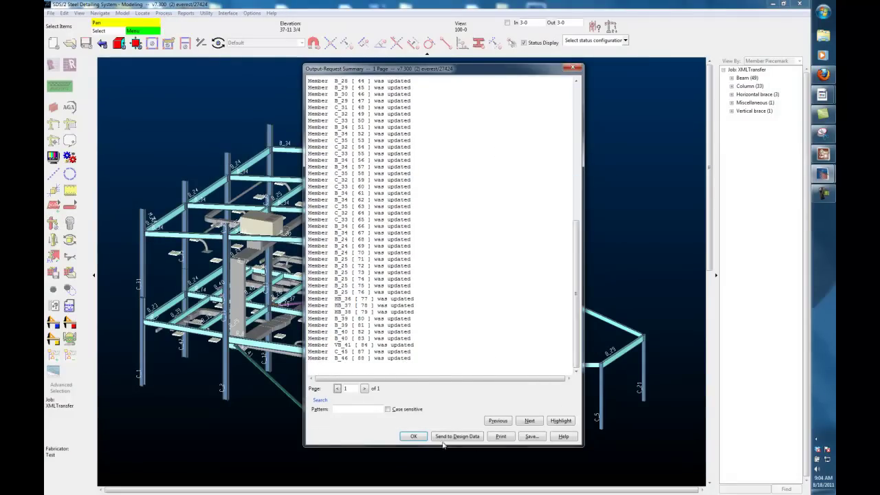
{"action": "left_click", "coordinate": [413, 436]}
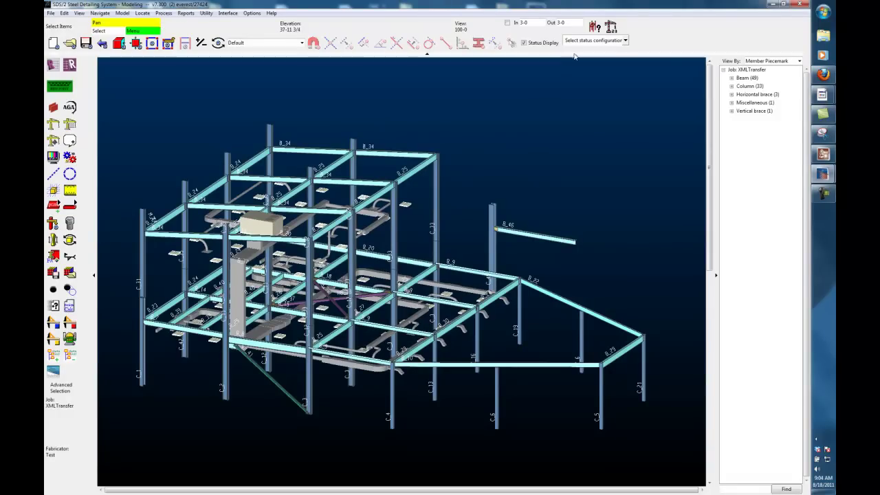
Move the priority 2 status condition up to priority 1 and color it Magenta.
{"action": "left_click", "coordinate": [595, 29]}
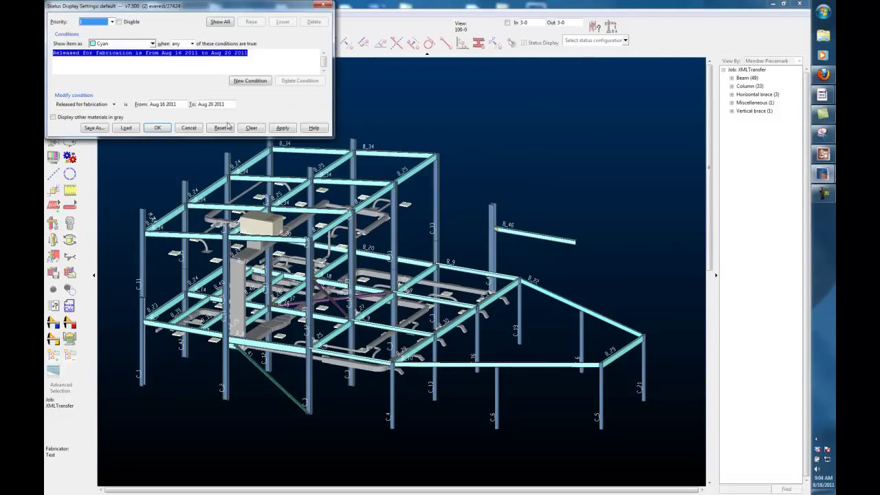
{"action": "left_click", "coordinate": [105, 23]}
{"action": "left_click", "coordinate": [100, 33]}
{"action": "left_click", "coordinate": [253, 22]}
{"action": "left_click", "coordinate": [138, 44]}
{"action": "left_click", "coordinate": [122, 77]}
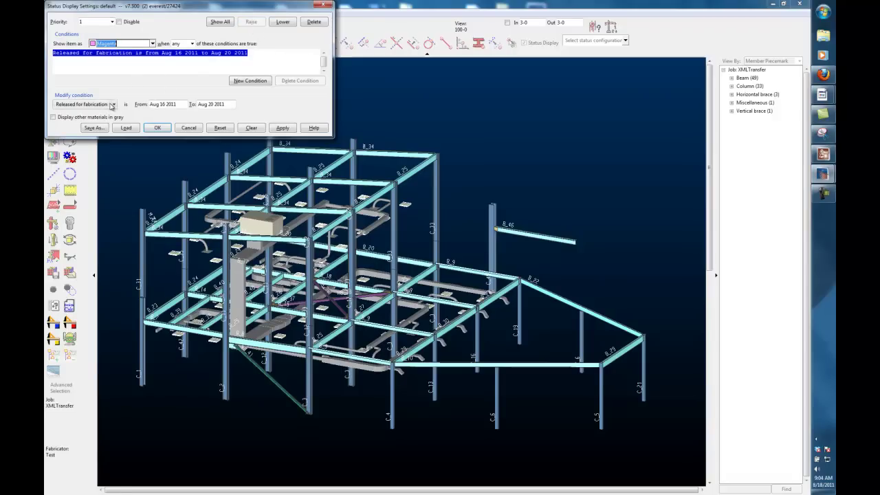
Set the condition to Fabrication Completed from 8/16 to 8/20 and apply it.
{"action": "left_click", "coordinate": [113, 104]}
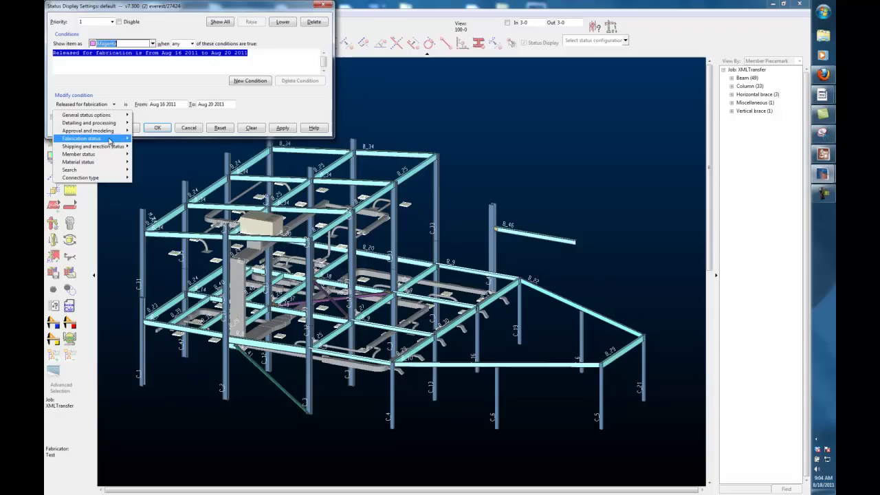
{"action": "mouse_move", "coordinate": [113, 140]}
{"action": "left_click", "coordinate": [152, 162]}
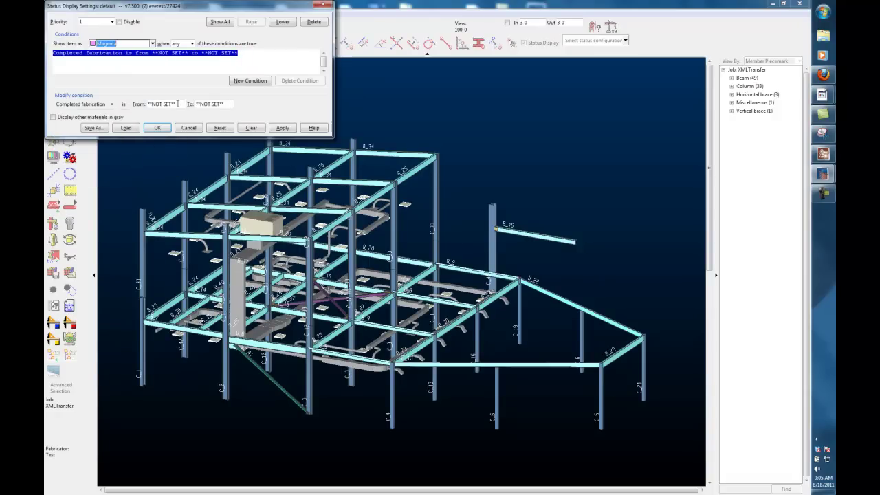
{"action": "type", "text": "8/16"}
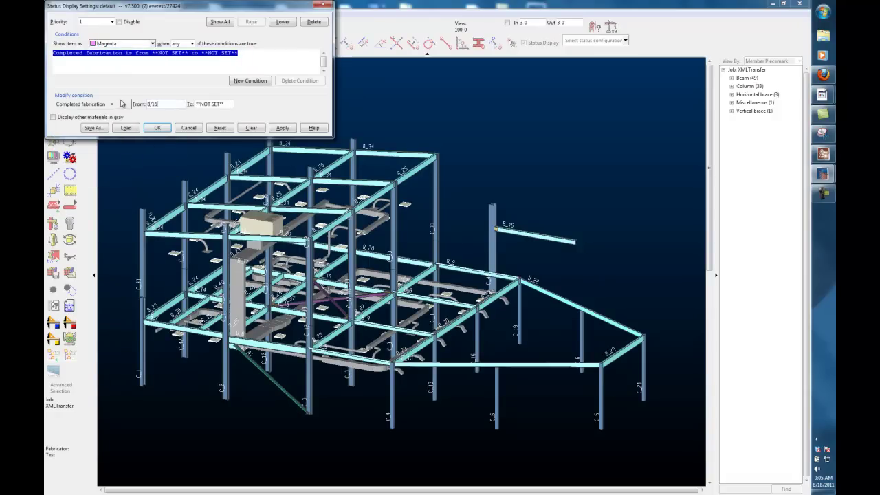
{"action": "key", "text": "Tab"}
{"action": "type", "text": "8/20"}
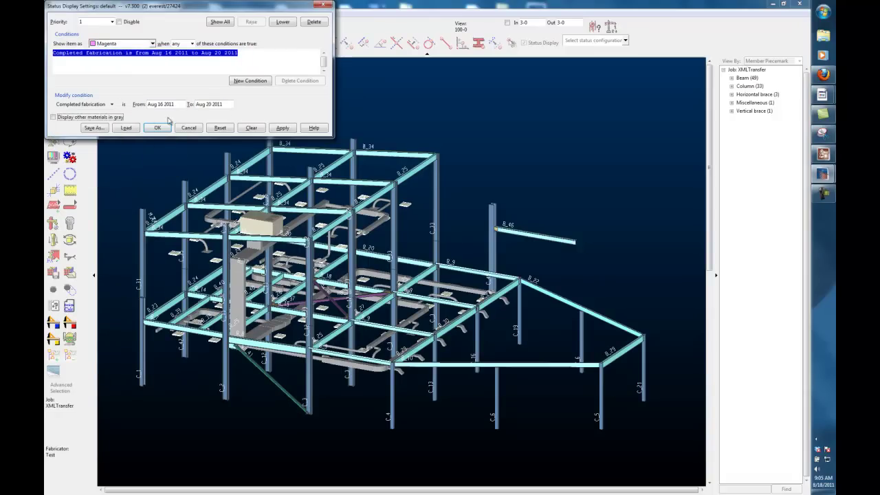
{"action": "left_click", "coordinate": [283, 128]}
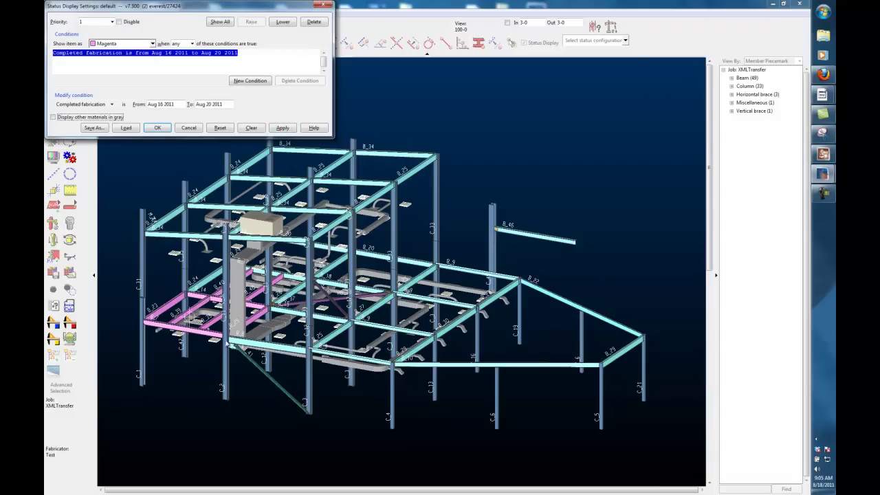